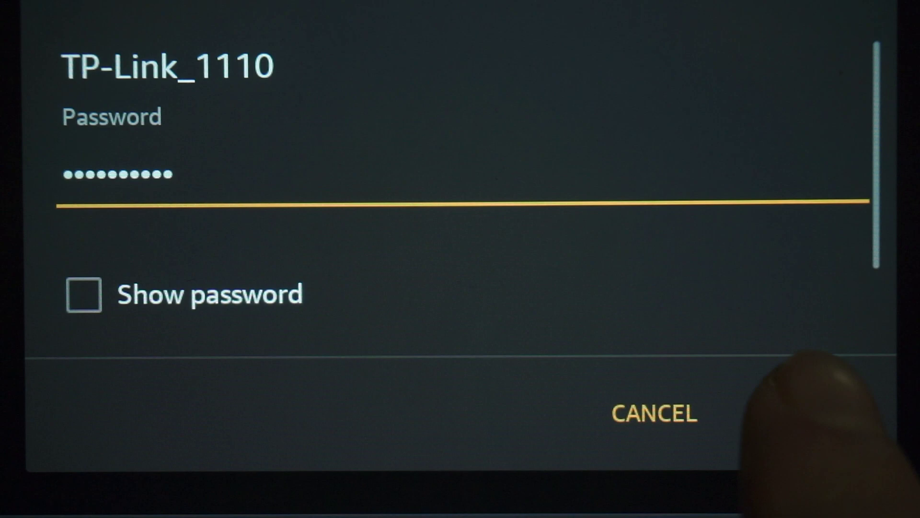
- Connect the phone to the TP-Link_1110 Wi-Fi network using its password
left_click(815, 412)
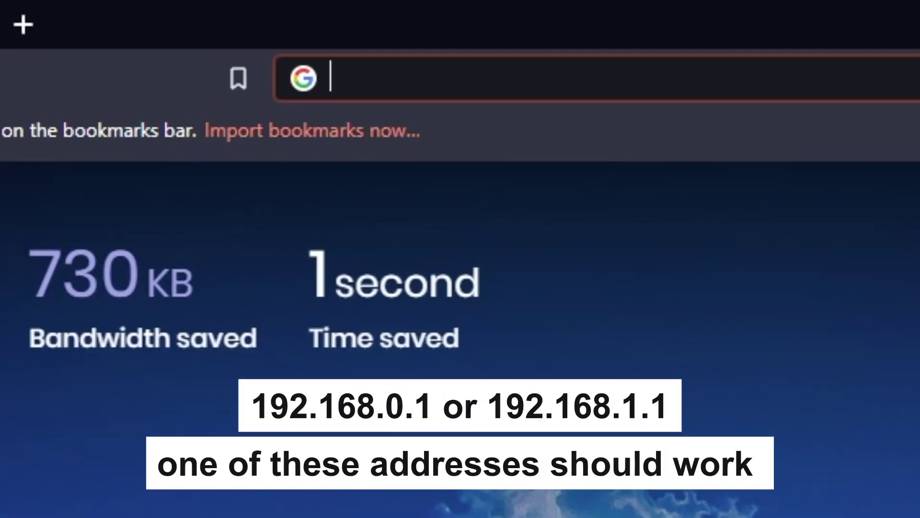
- Load the router page, falling back from 192.168.1.1 to 192.168.0.1
type("192.168")
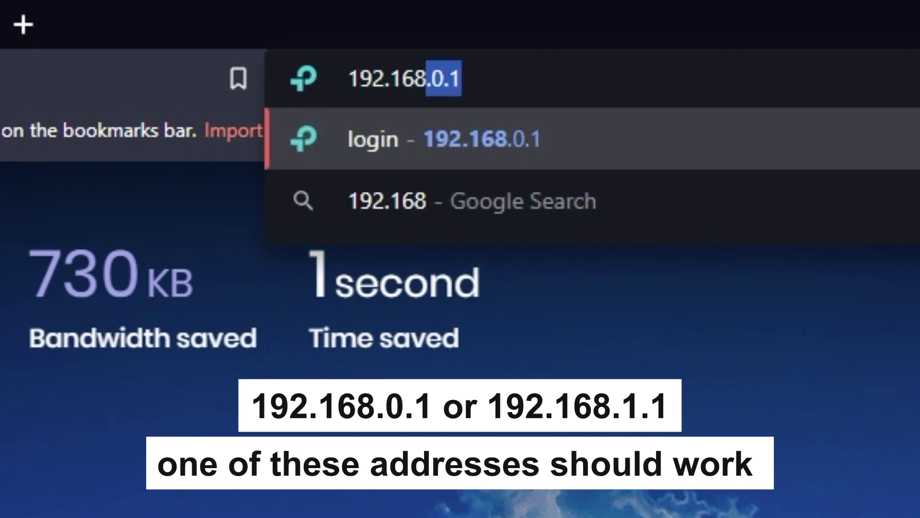
type(".1.1")
key("Return")
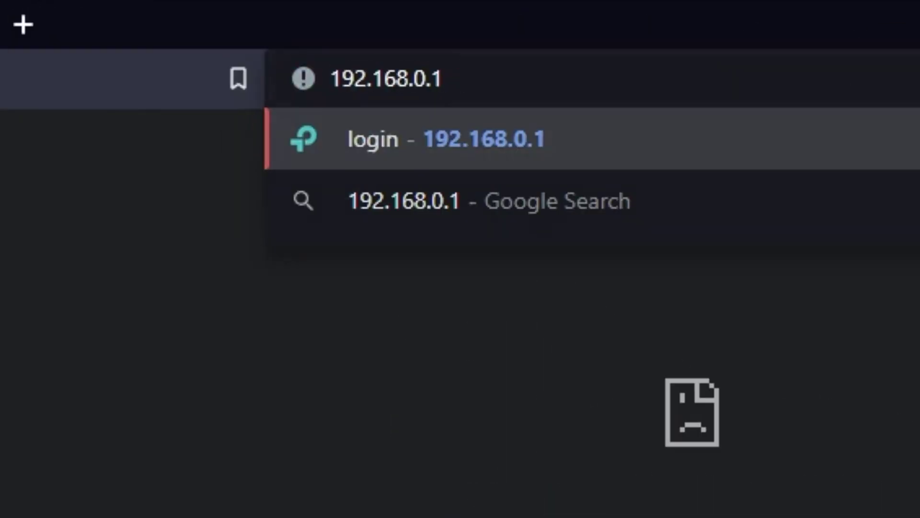
key("Return")
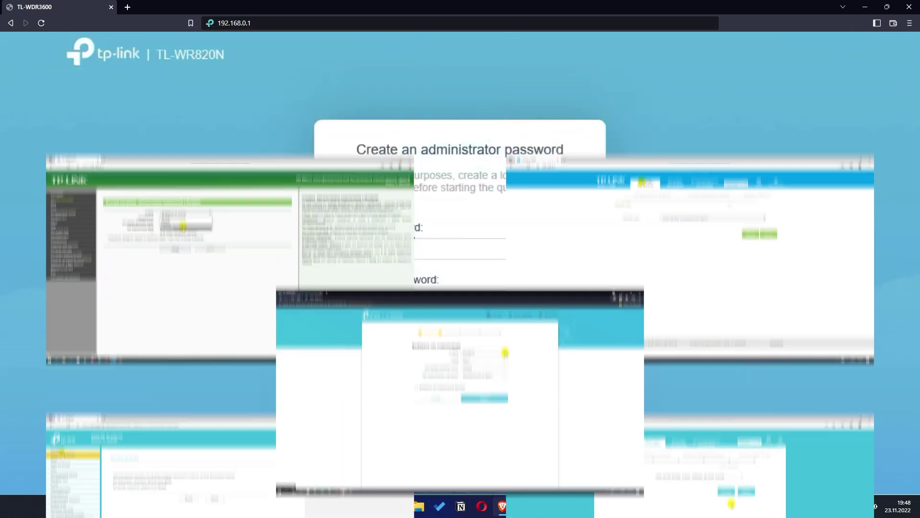
- Enter and confirm a new administrator password, then begin the quick setup
left_click(382, 242)
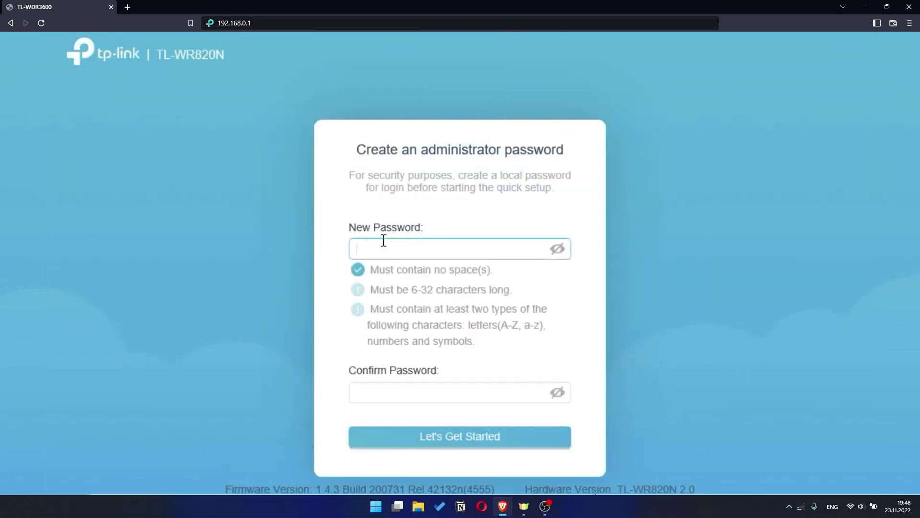
type("••••••••••")
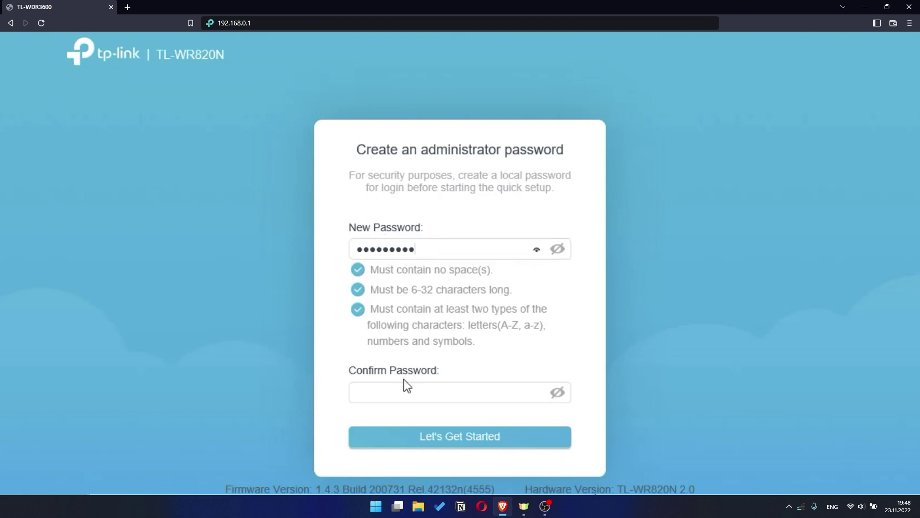
left_click(389, 396)
type("•••••••")
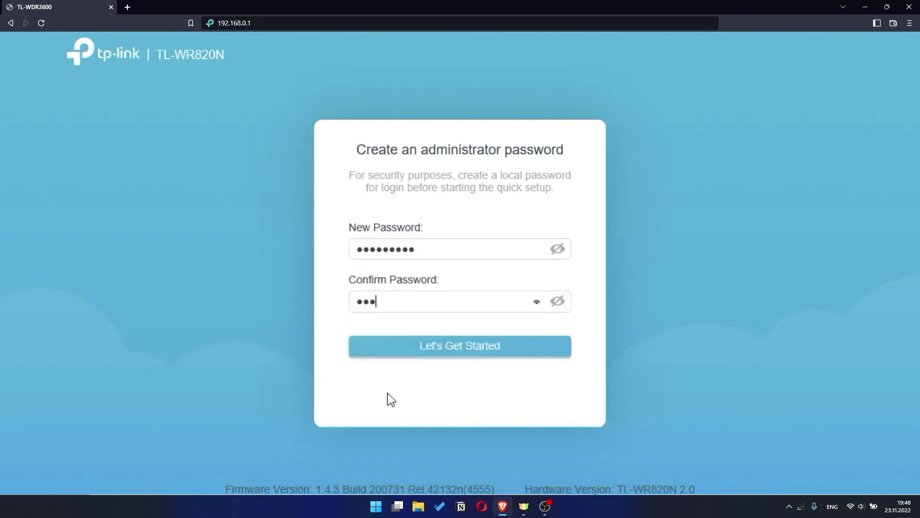
type("•••")
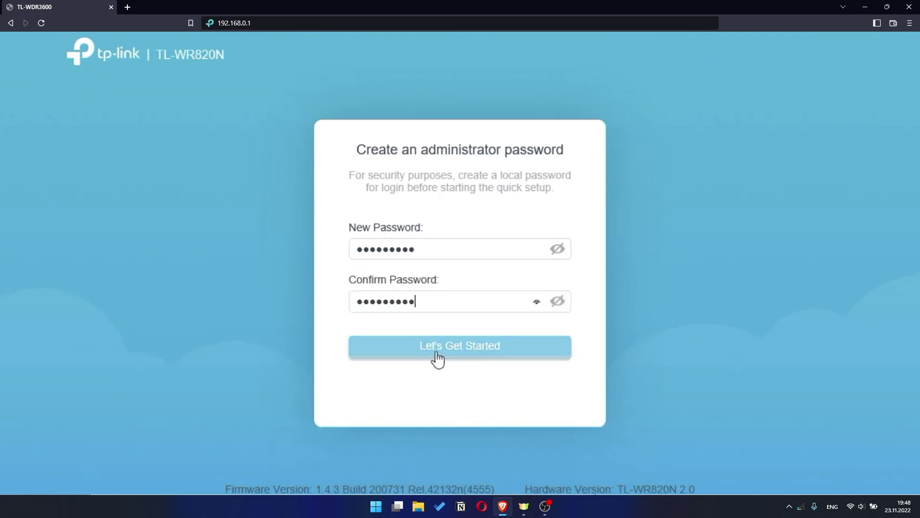
left_click(476, 350)
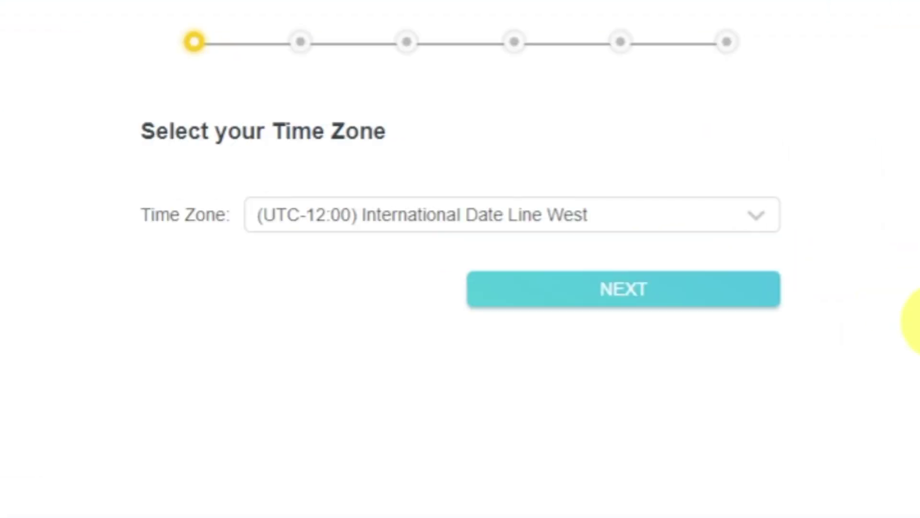
- Leave the time zone unchanged and continue to the connection type step
left_click(774, 224)
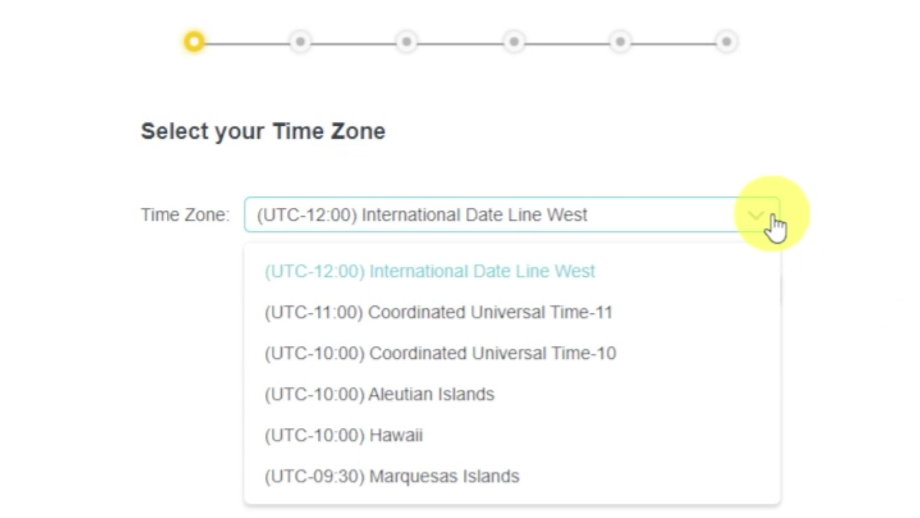
left_click(774, 225)
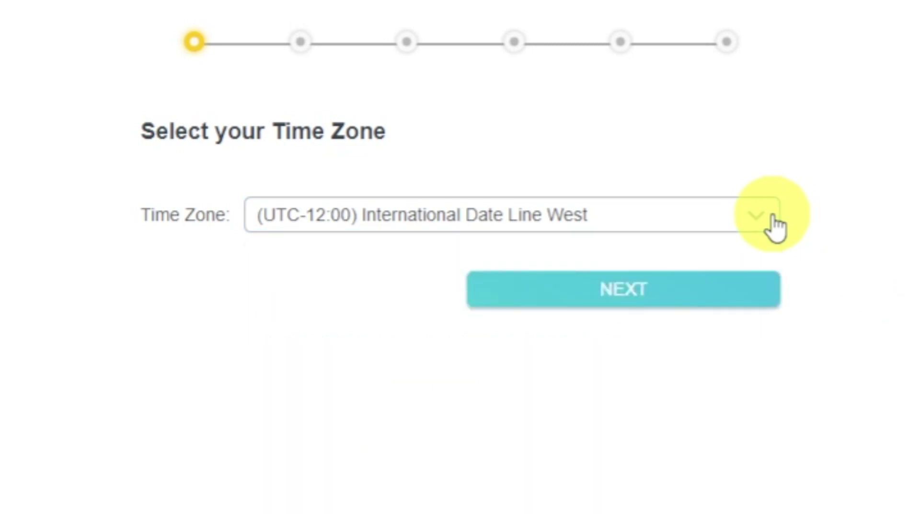
left_click(749, 301)
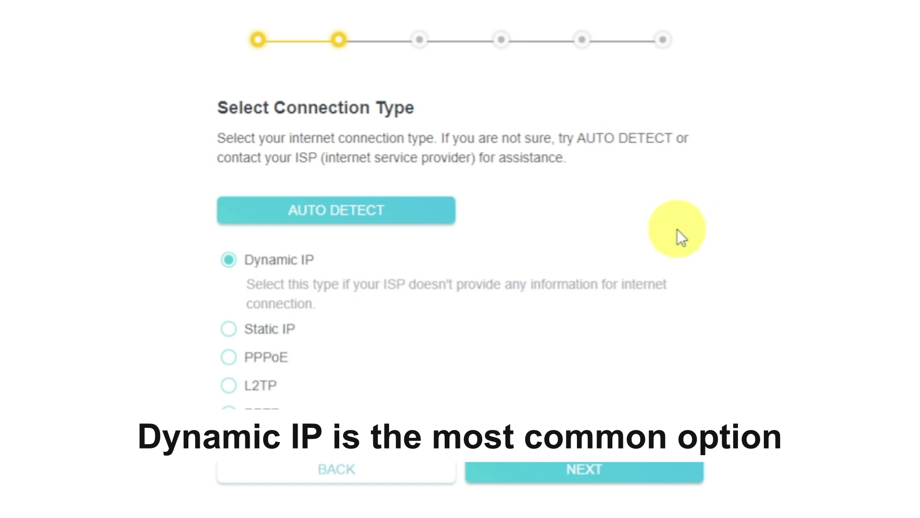
- Auto-detect the internet connection type, choose Dynamic IP, and continue
left_click(418, 211)
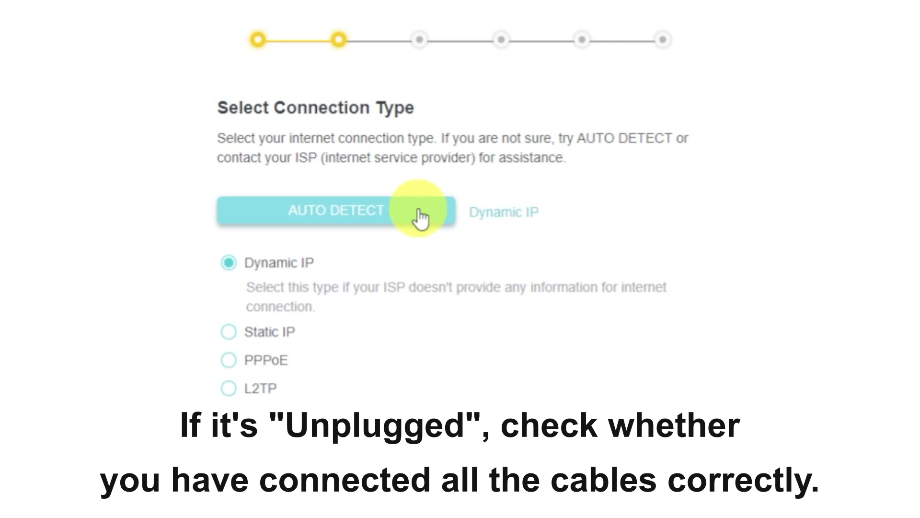
left_click(227, 266)
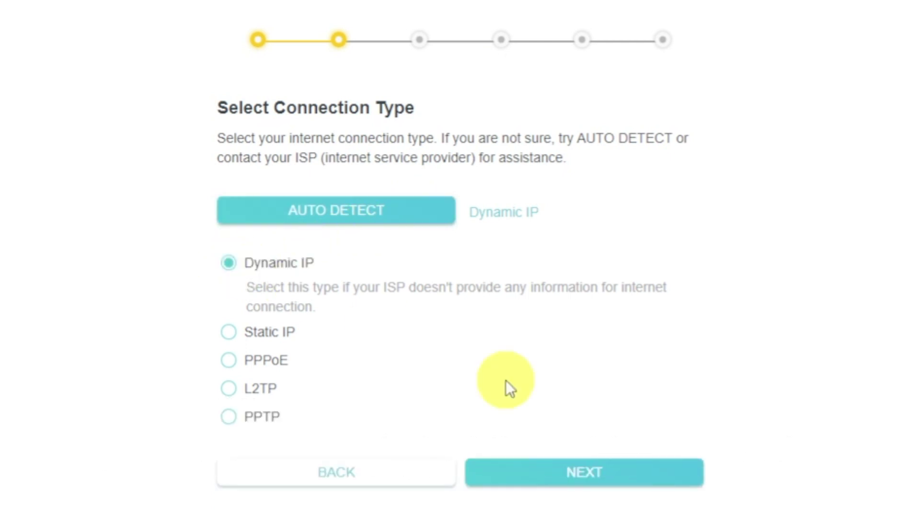
left_click(639, 478)
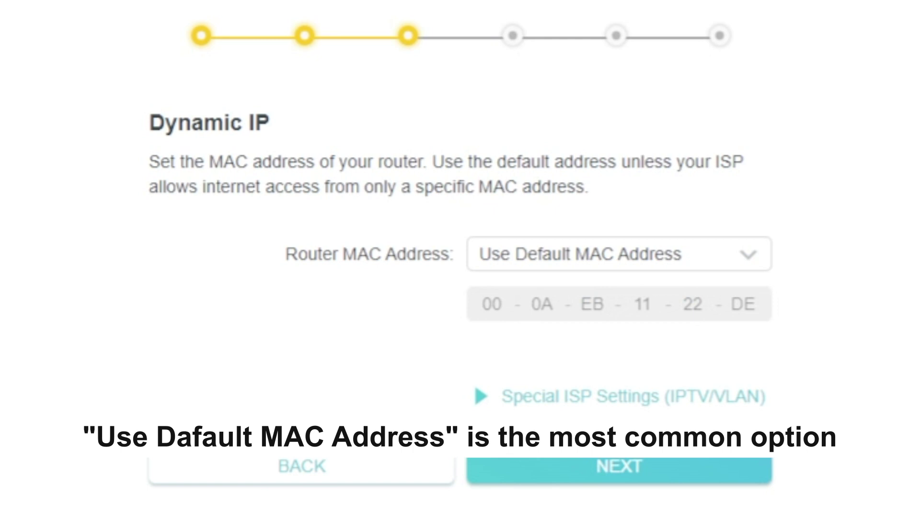
- Keep Router MAC Address on Use Default MAC Address and continue to wireless settings
left_click(762, 264)
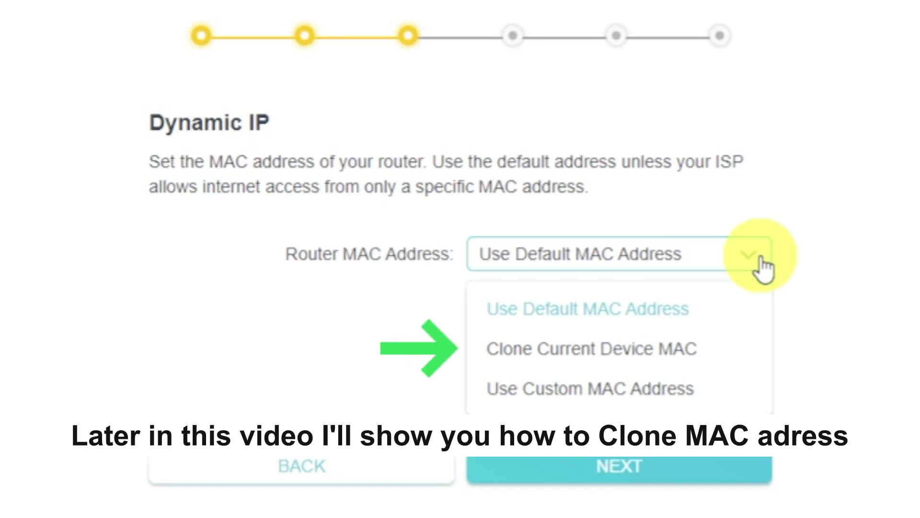
left_click(765, 266)
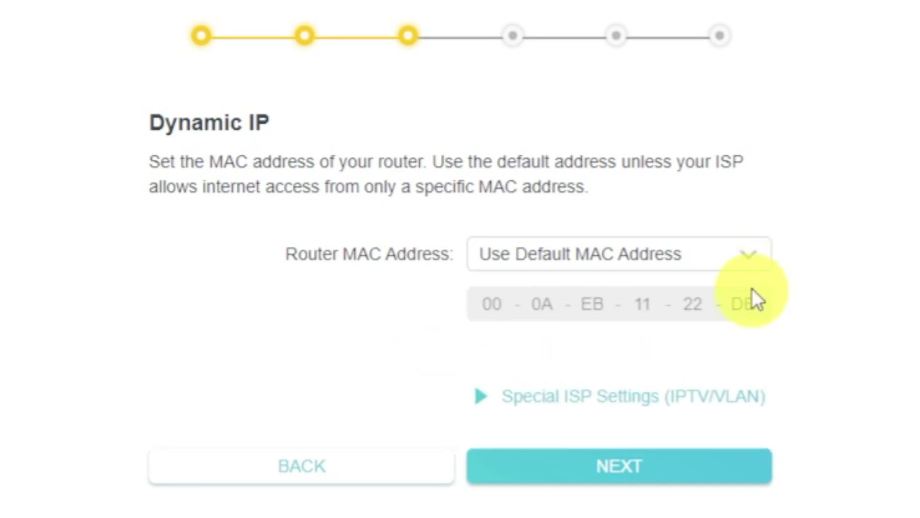
left_click(722, 462)
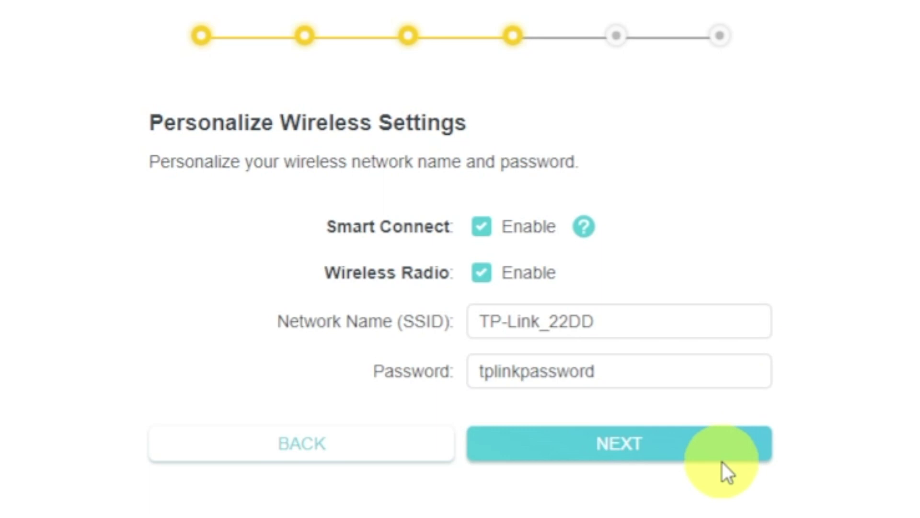
- Enable the wireless radio, keep SSID TP-Link_22DD and its password, and continue
left_click(498, 273)
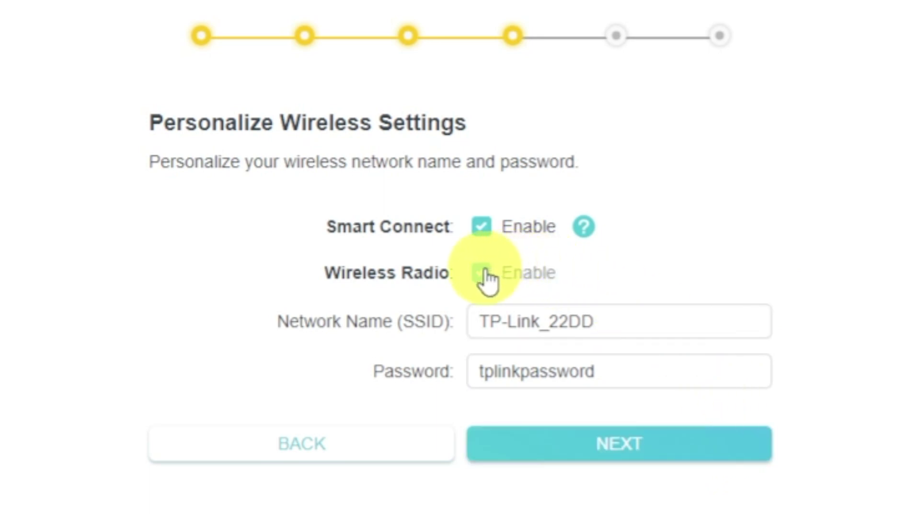
left_click(485, 273)
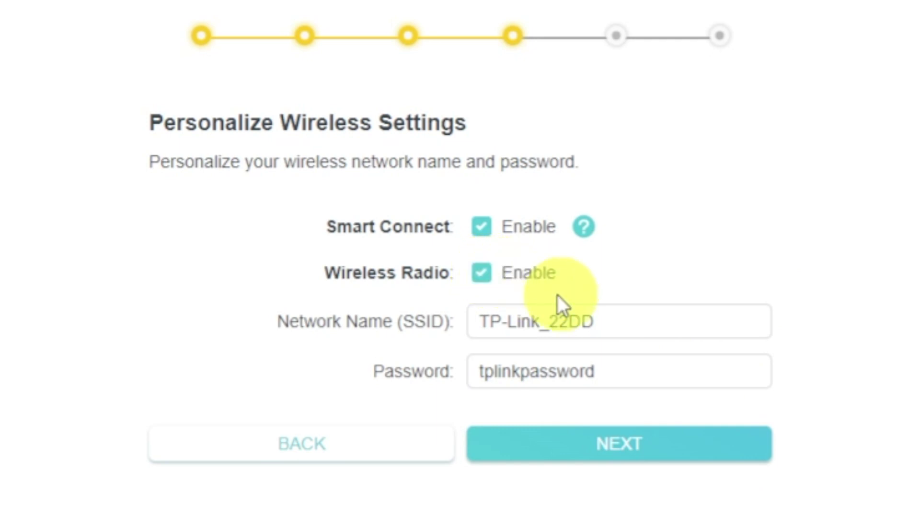
left_click(660, 325)
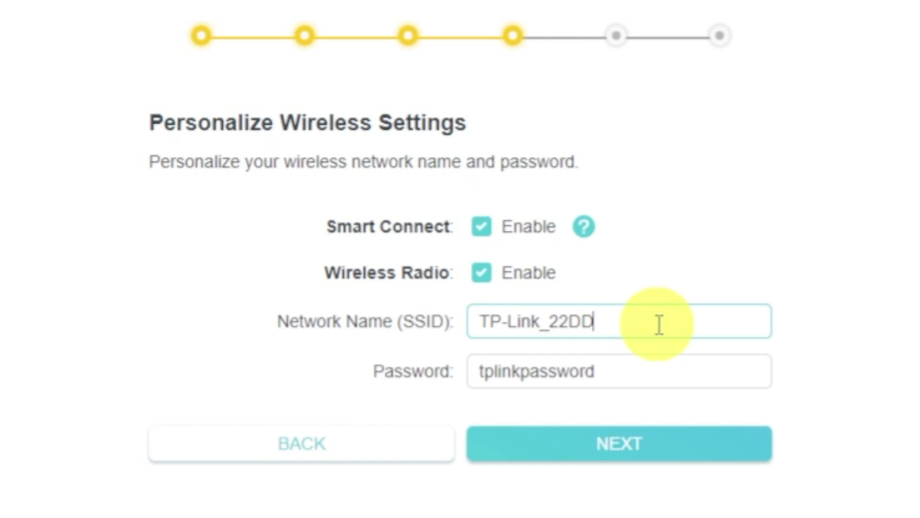
left_click(651, 369)
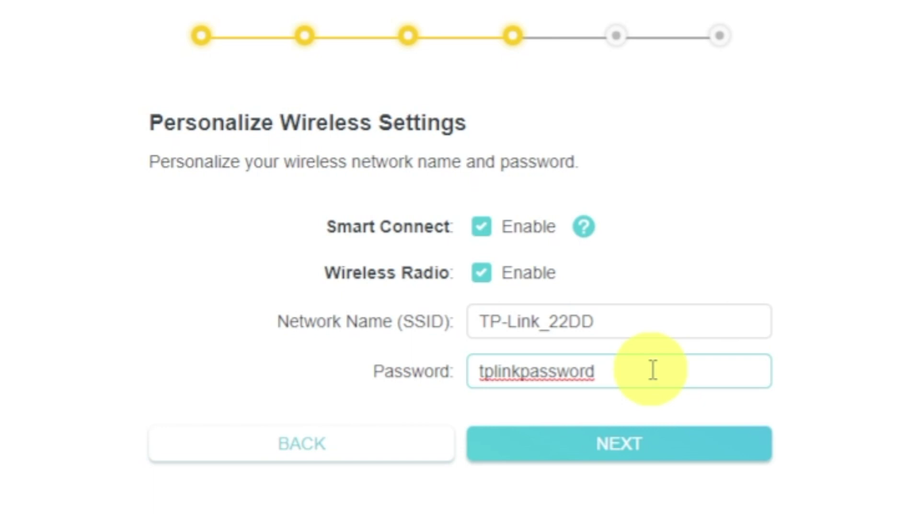
left_click(656, 445)
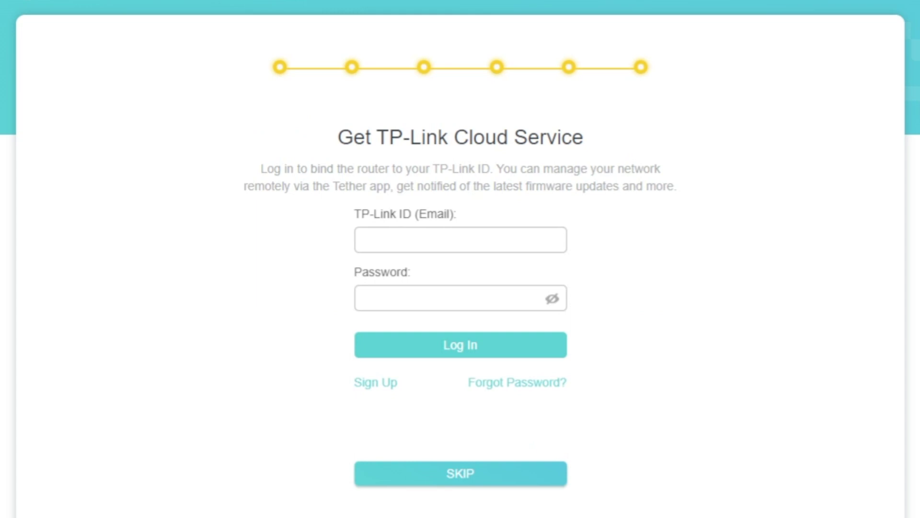
- Skip the TP-Link Cloud login and confirm the Success summary page
left_click(459, 480)
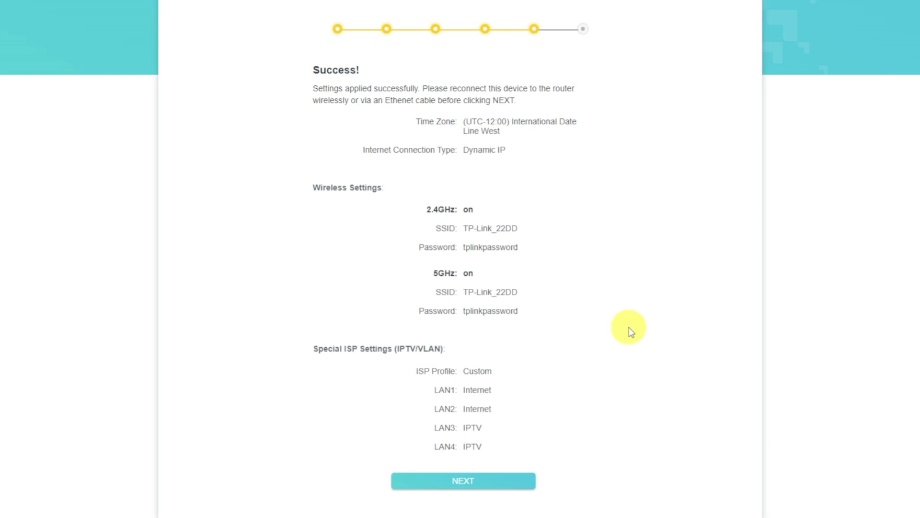
left_click(516, 481)
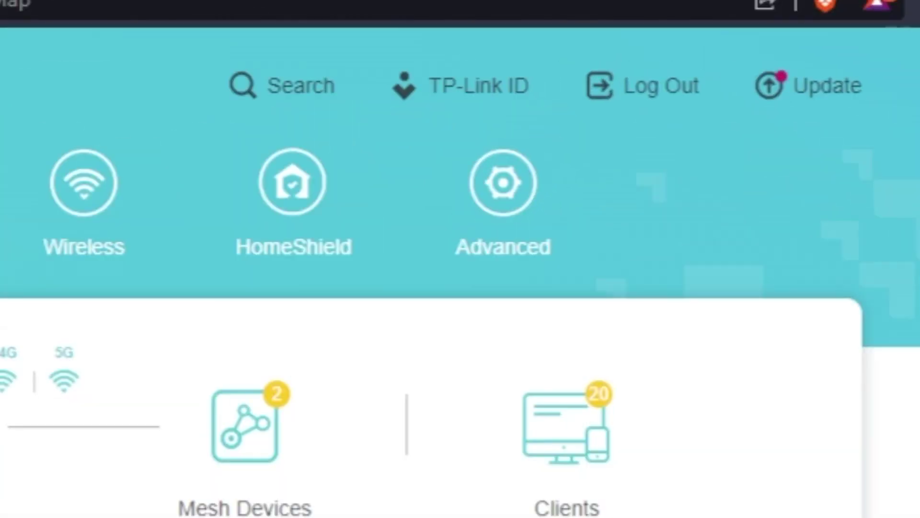
- Reboot the router from Advanced > System > Reboot
left_click(488, 257)
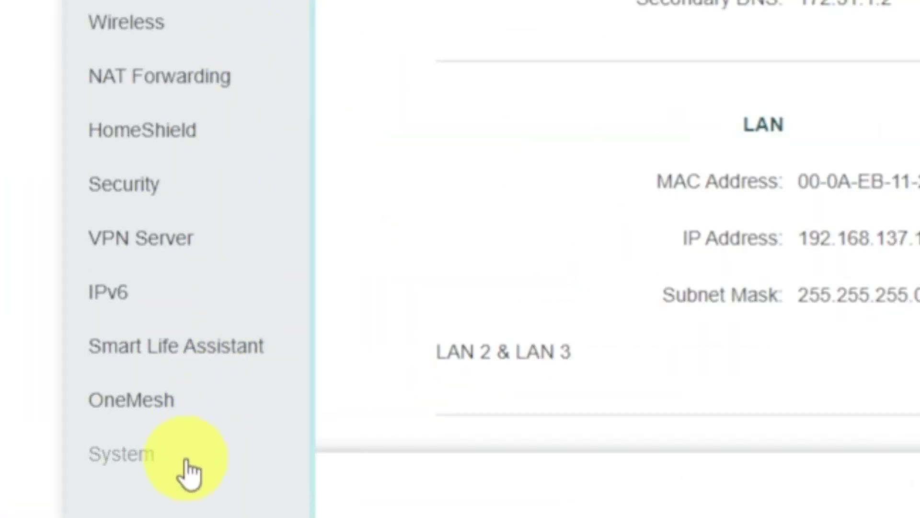
left_click(186, 470)
left_click(224, 443)
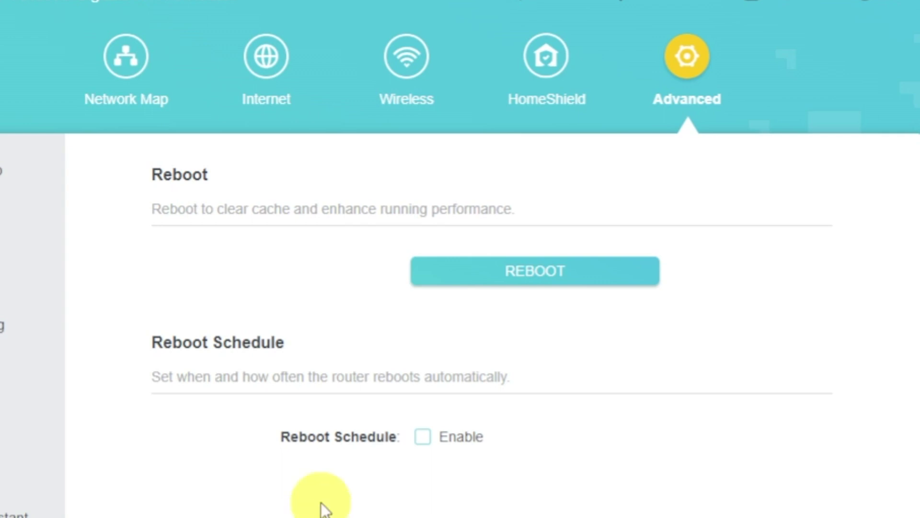
left_click(496, 280)
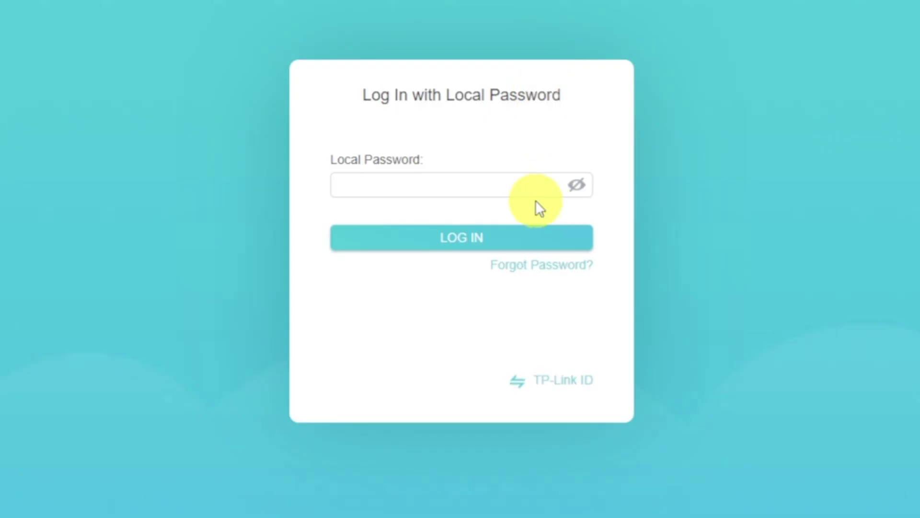
- Log back in with the local password
left_click(506, 189)
type("*******")
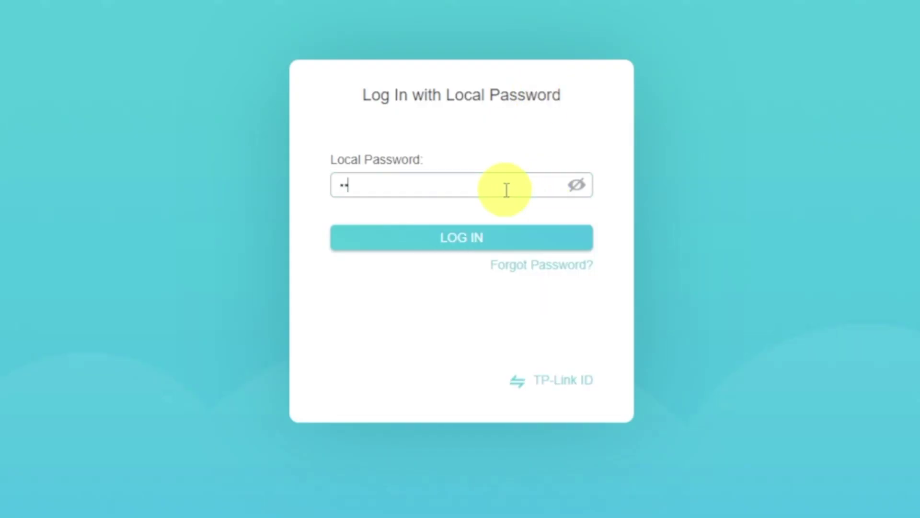
type("**")
left_click(483, 235)
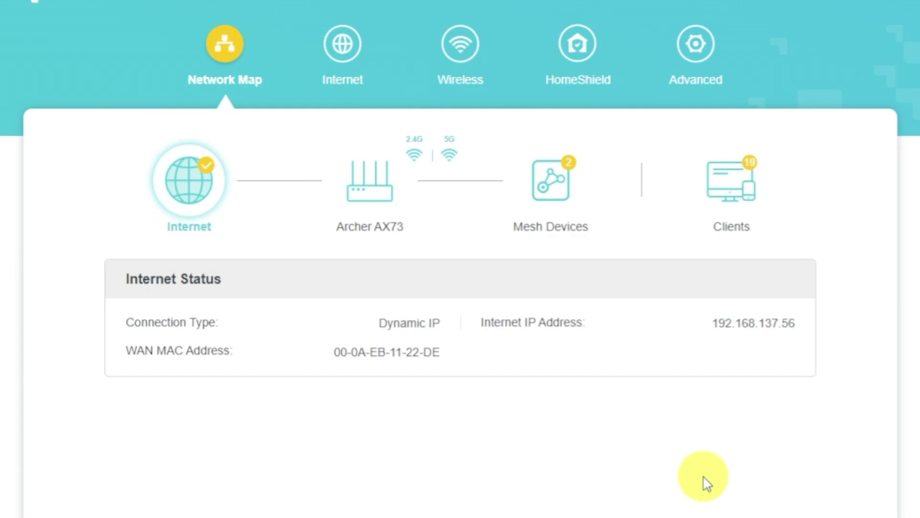
- Set Router MAC Address to Clone Current Device MAC on the Internet page and save
left_click(356, 64)
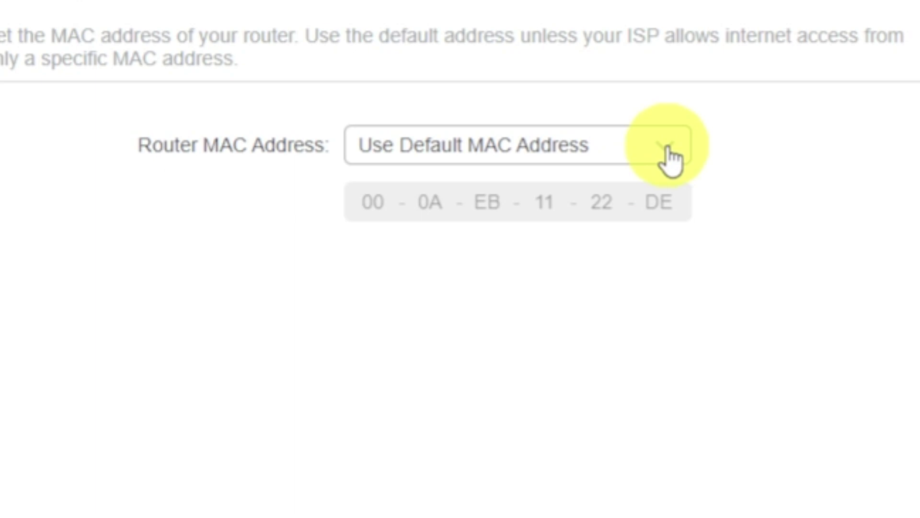
left_click(668, 147)
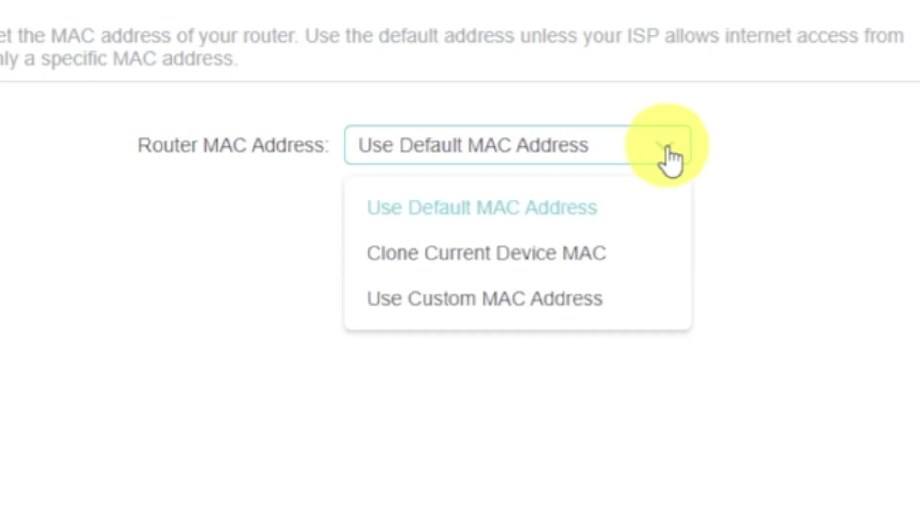
left_click(582, 254)
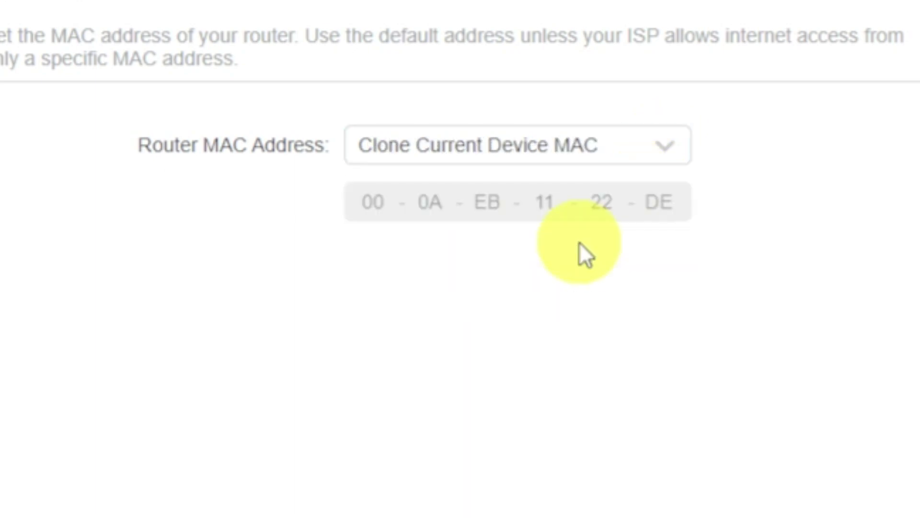
left_click(789, 494)
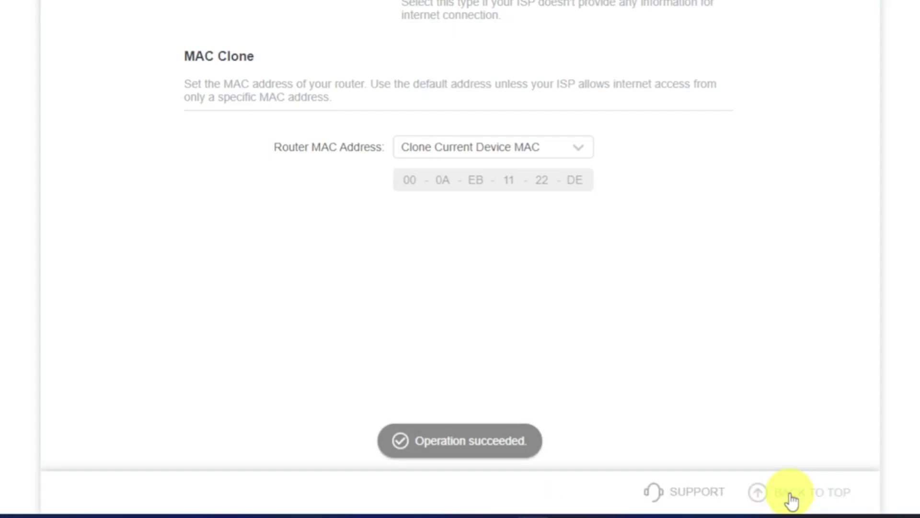
- Reboot the router again via Advanced > System > Reboot to apply the cloned MAC
left_click(791, 499)
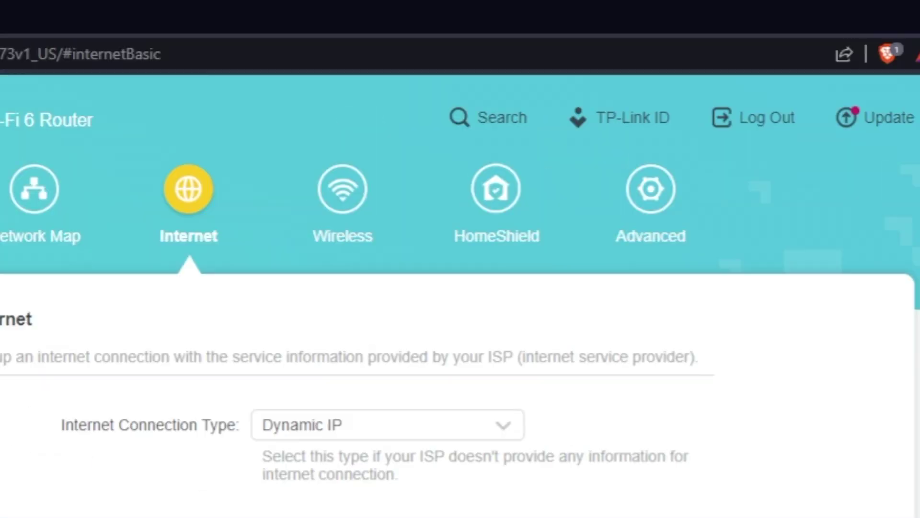
left_click(680, 209)
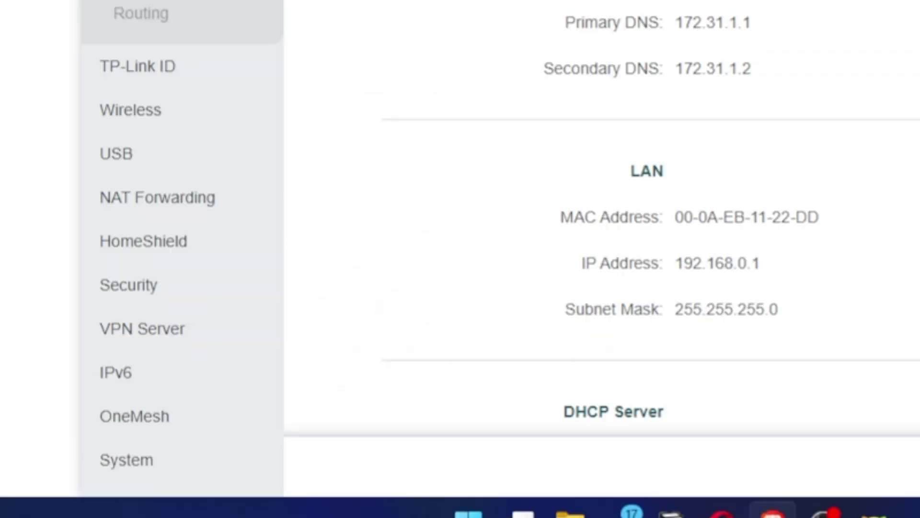
left_click(139, 461)
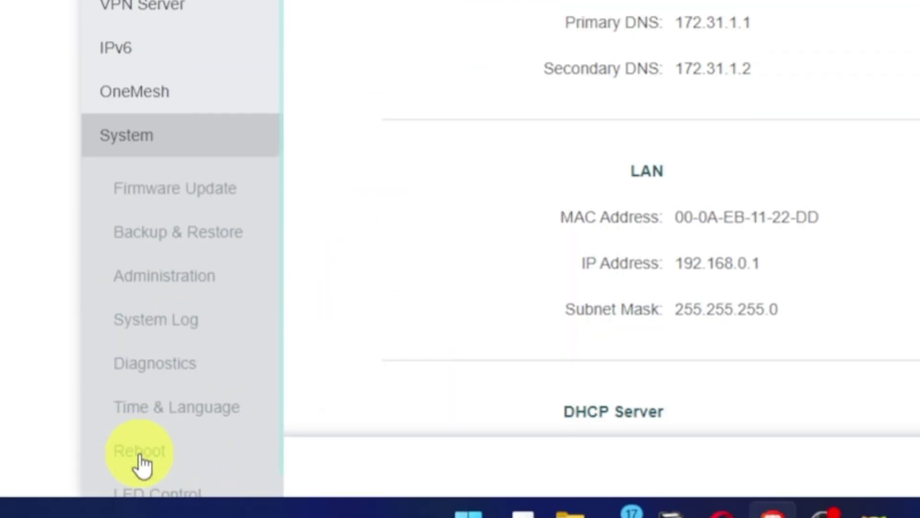
left_click(164, 454)
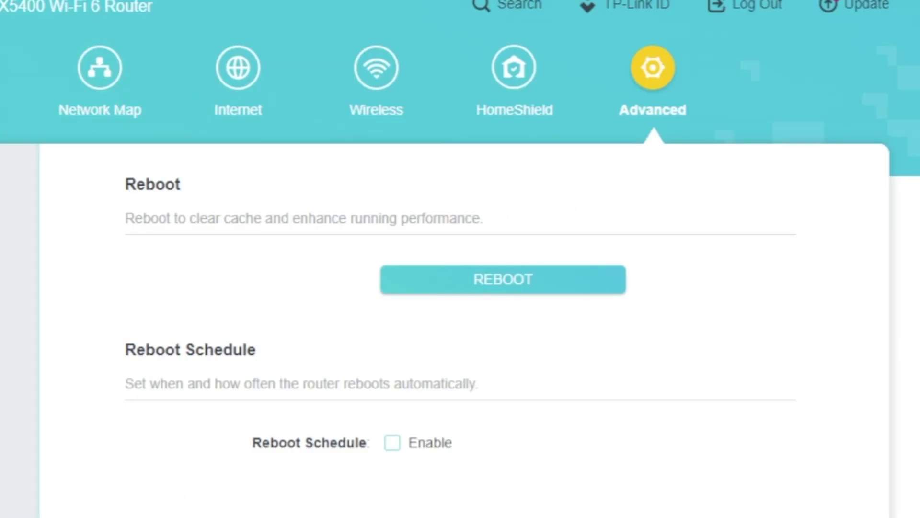
left_click(438, 286)
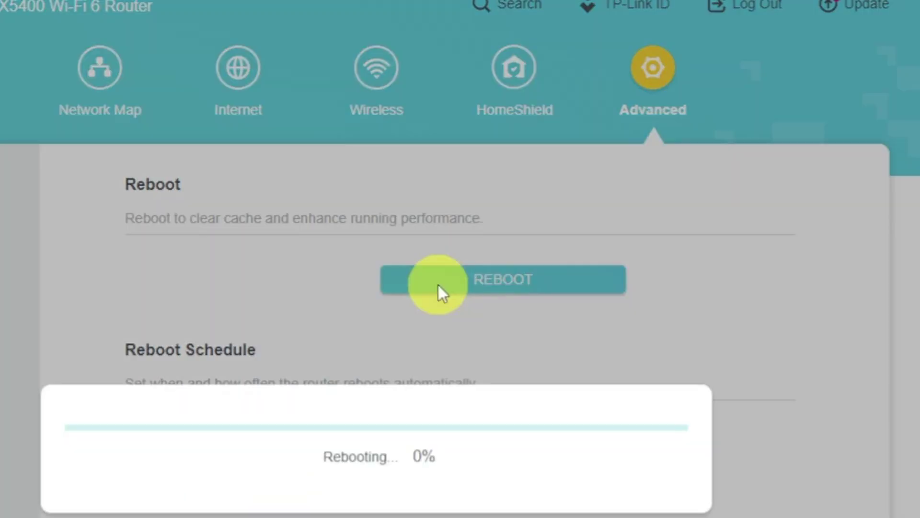